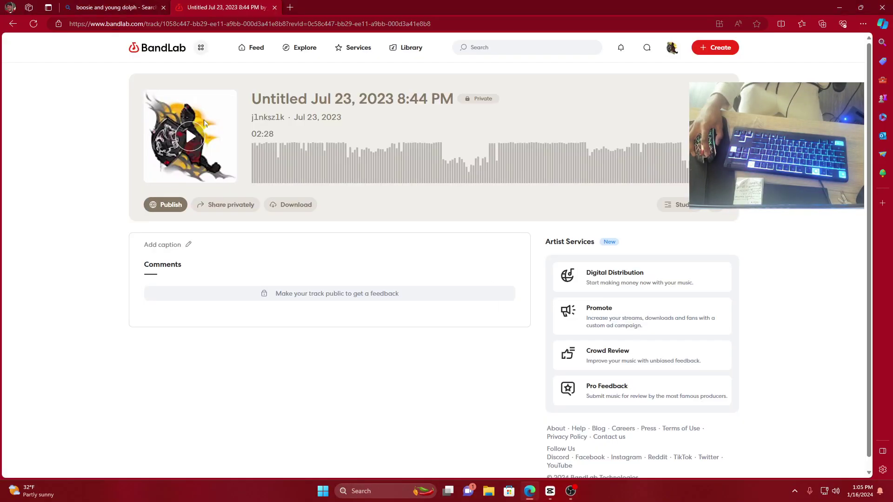
# Step: Start playback of the 'Untitled Jul 23, 2023 8:44 PM' track from its artwork
pyautogui.click(190, 136)
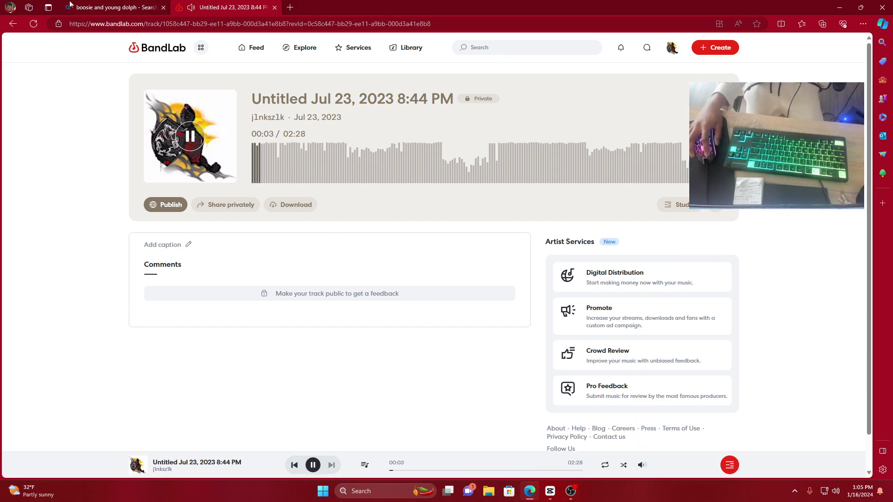
# Step: Switch to the Bing 'boosie and young dolph' search results tab, leaving the track playing
pyautogui.click(115, 7)
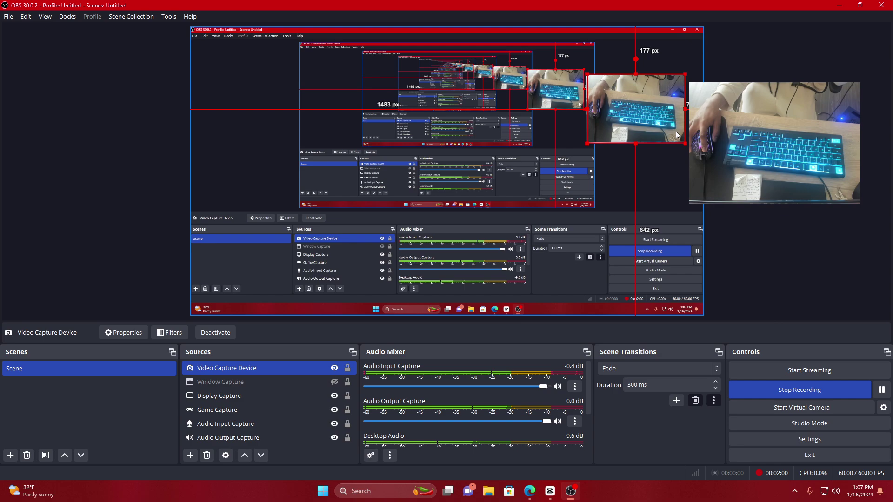
# Step: Move the Video Capture Device webcam overlay slightly up and to the right in the scene
pyautogui.moveTo(686, 146); pyautogui.dragTo(688, 126)
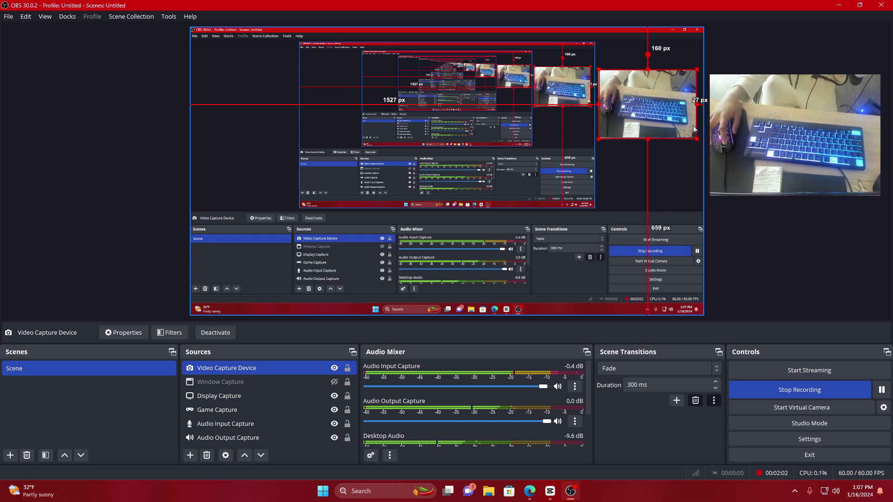